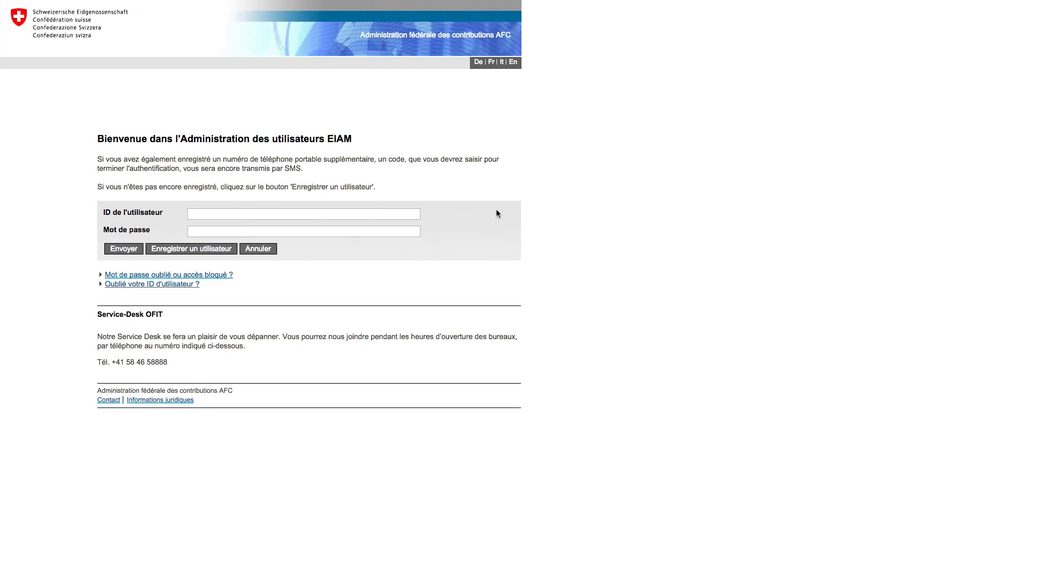
Step: Sign in with the user ID and password, then confirm with the SMS validation code
click(400, 214)
text(Jean_Dupont)
key(Tab)
text(•••••••••)
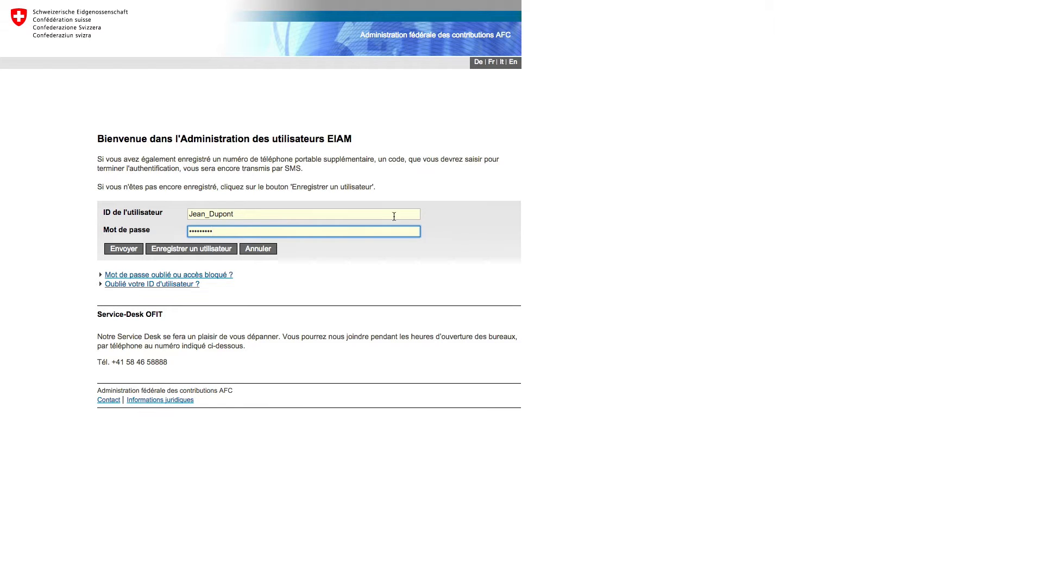
click(126, 248)
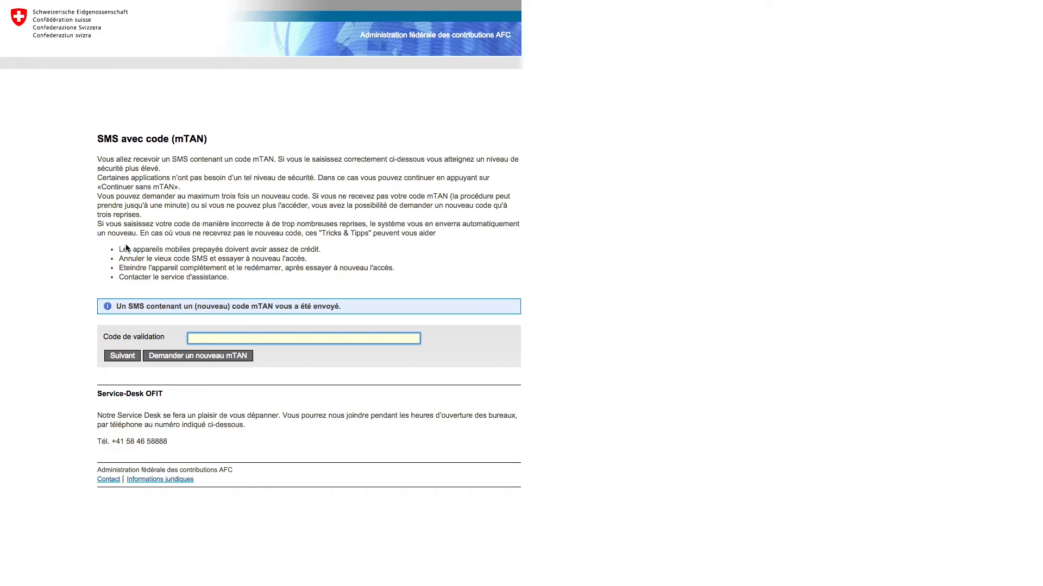
click(122, 356)
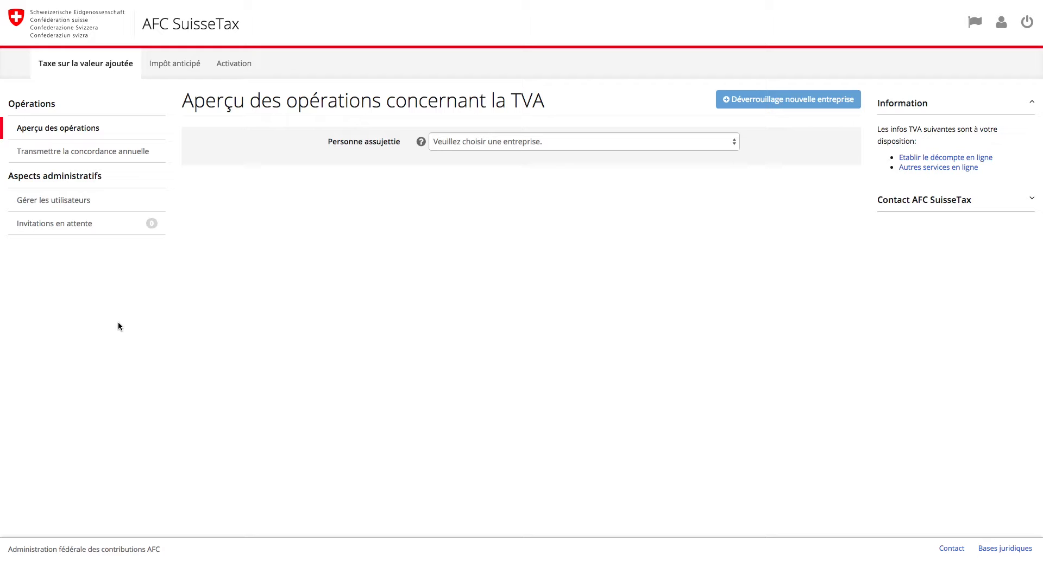
Step: Select Taxpayer's retreat Lodge as the taxable person and show all operations (Tous)
click(508, 146)
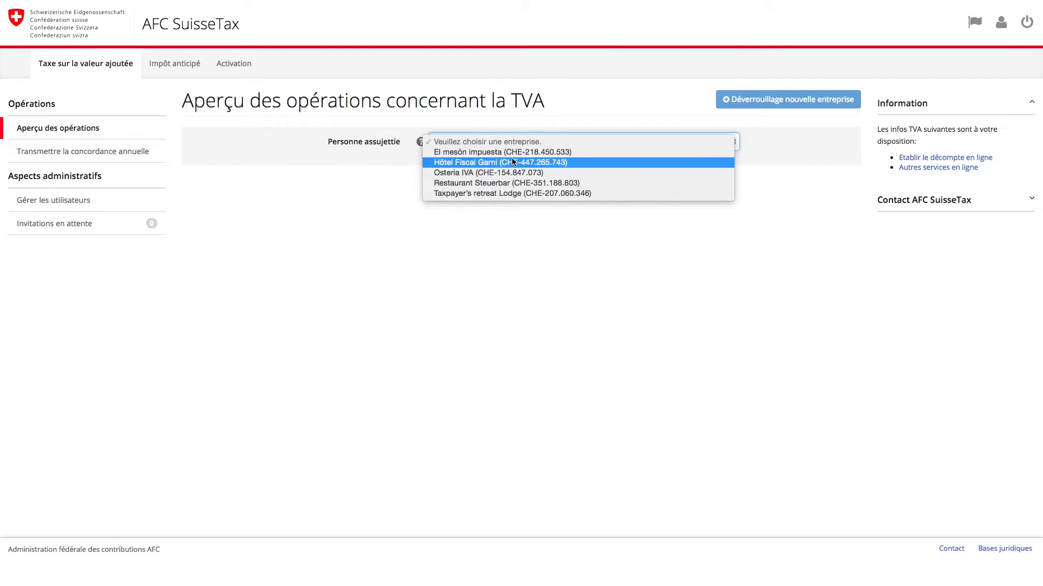
click(510, 192)
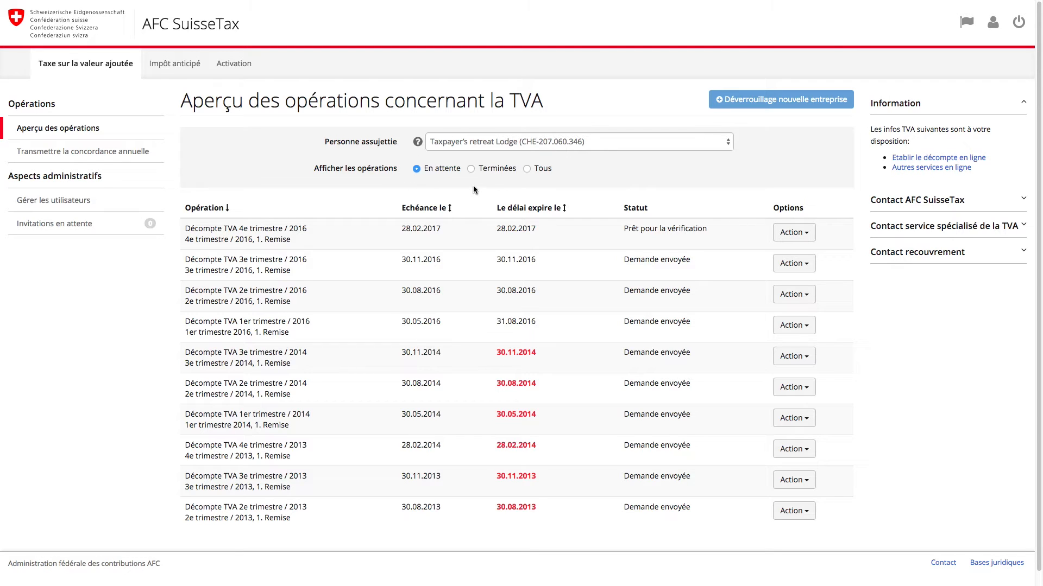
click(527, 169)
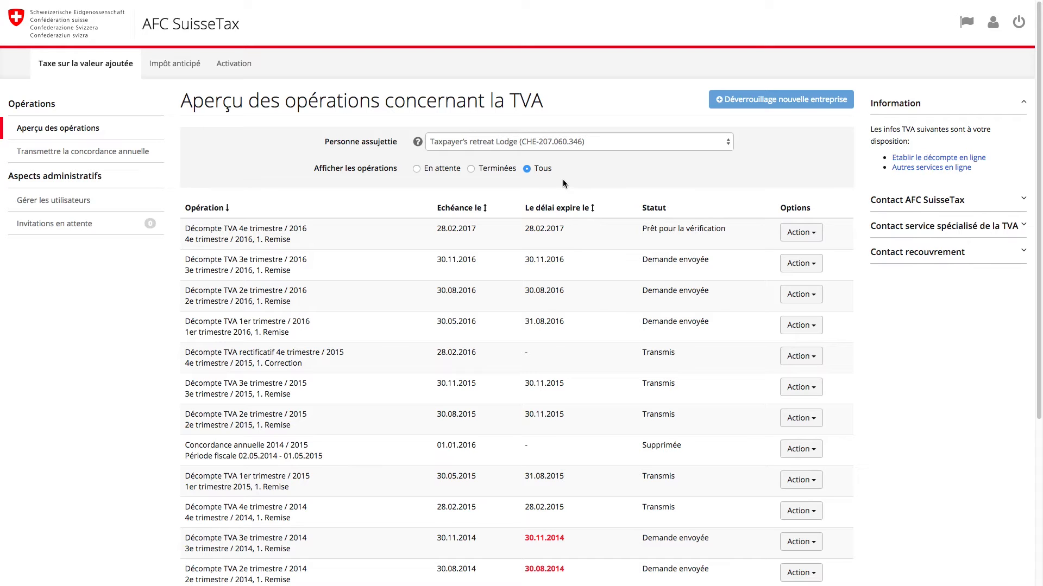
Step: Request a deadline extension for the 3e trimestre 2016 return, moving it to 28 févr. 2017
click(799, 264)
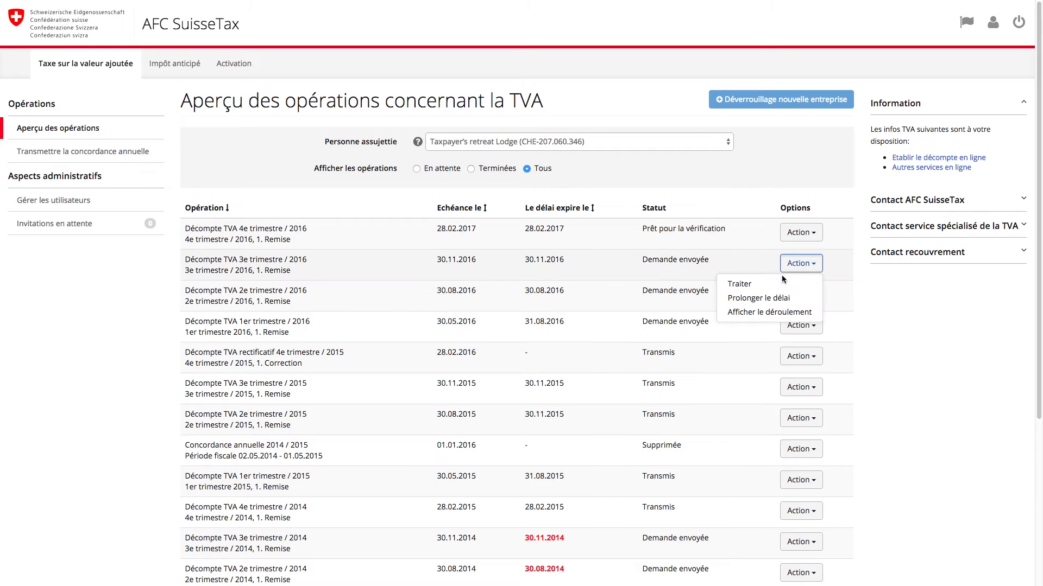
click(771, 298)
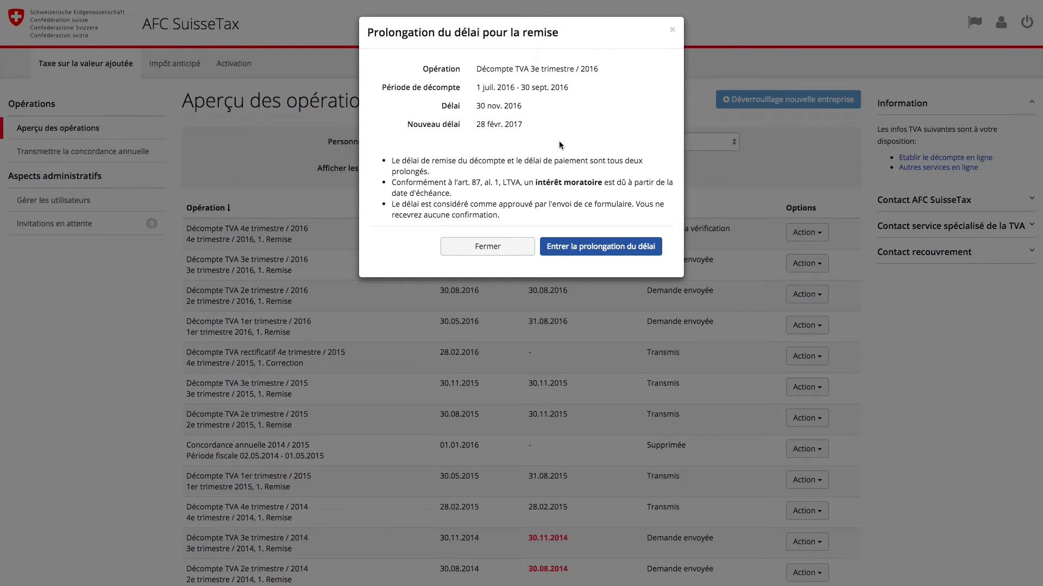
click(606, 246)
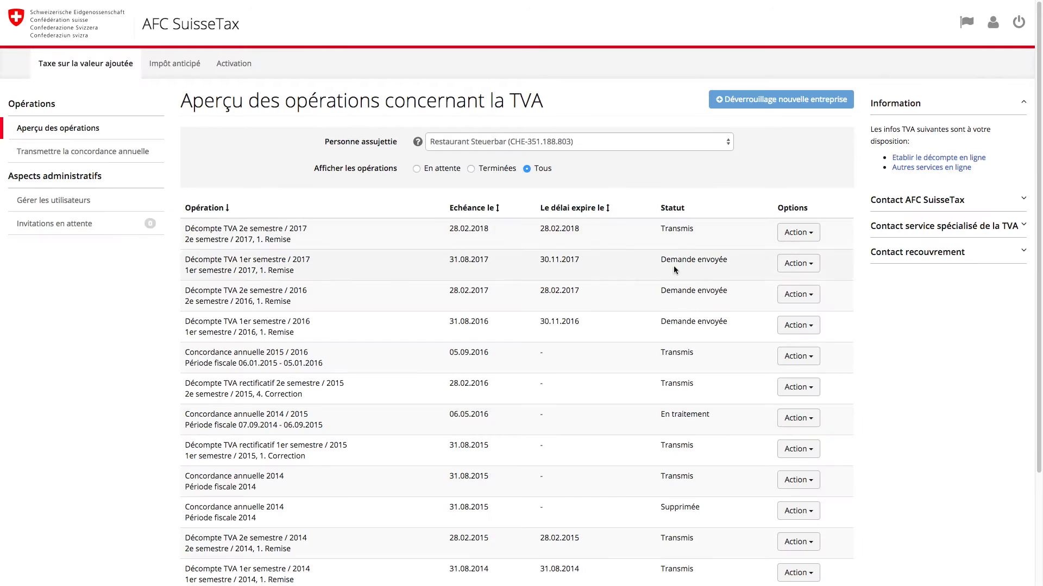
Step: Open the 1er semestre 2016 return and enter 220000 turnover, 20000 exempt and 2000000 first-rate services
click(793, 325)
click(743, 342)
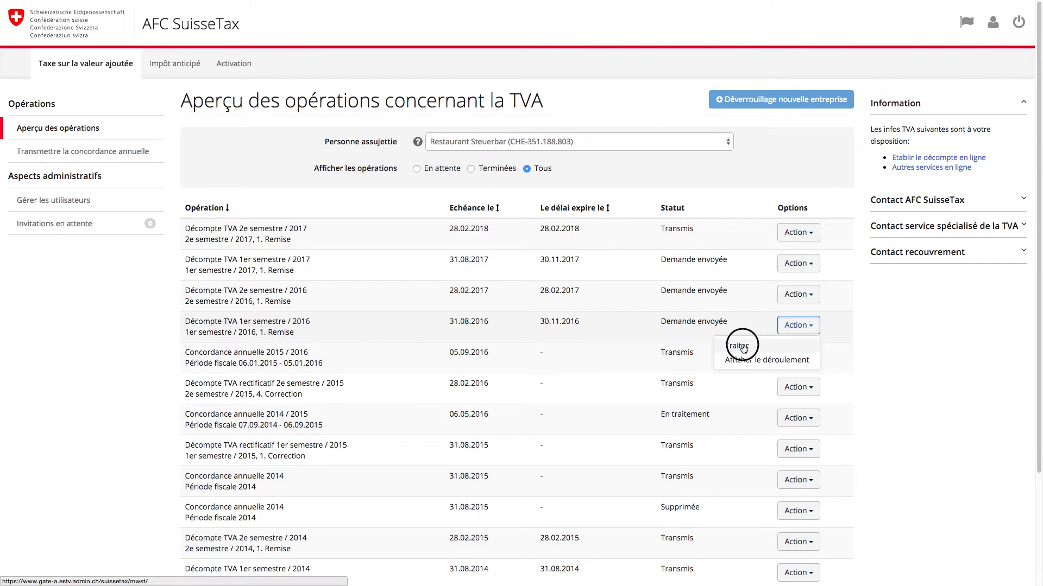
text(220000)
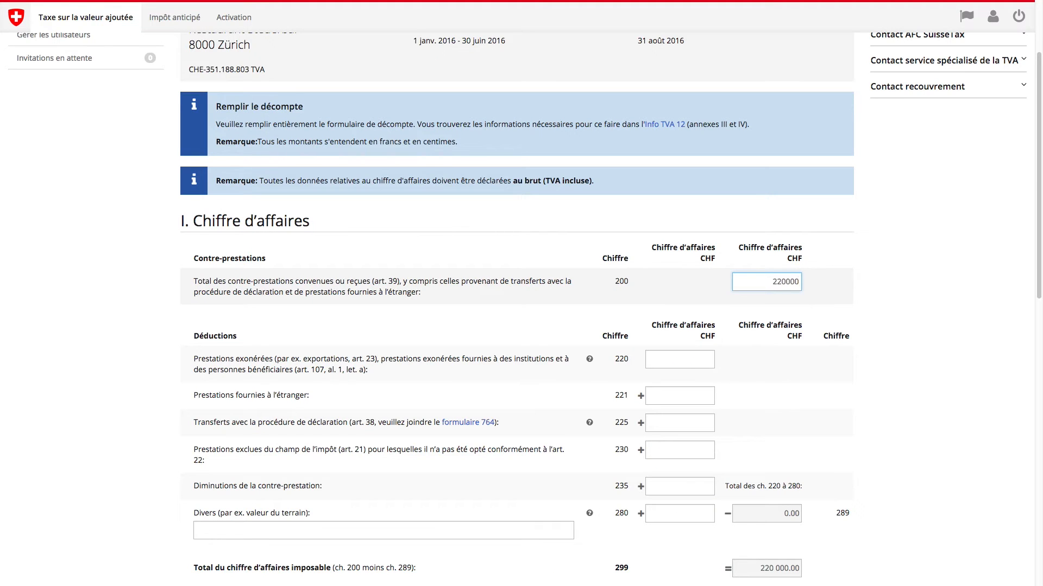
click(676, 362)
text(20000)
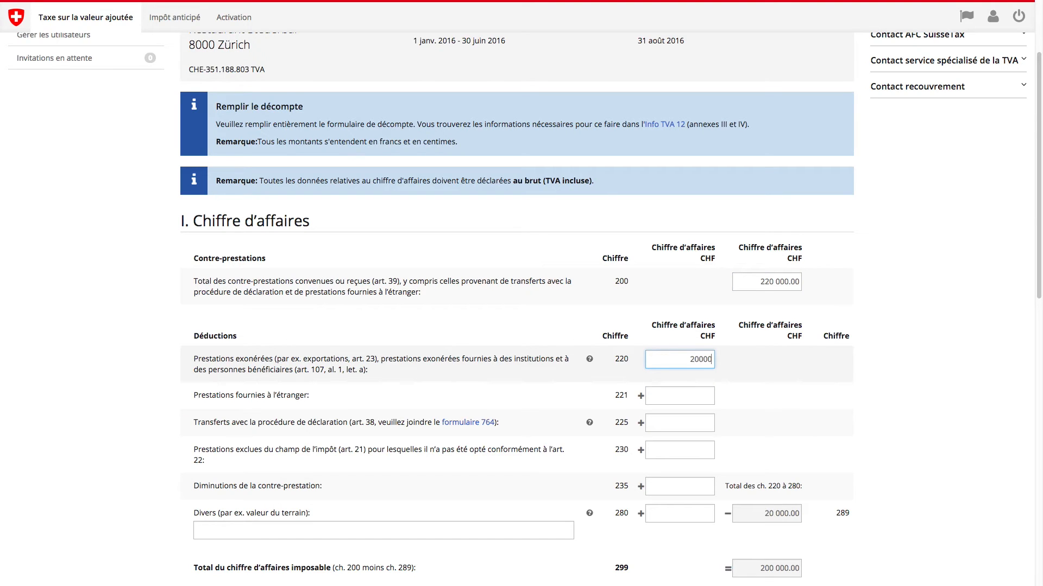
scroll(675, 362, down, 3)
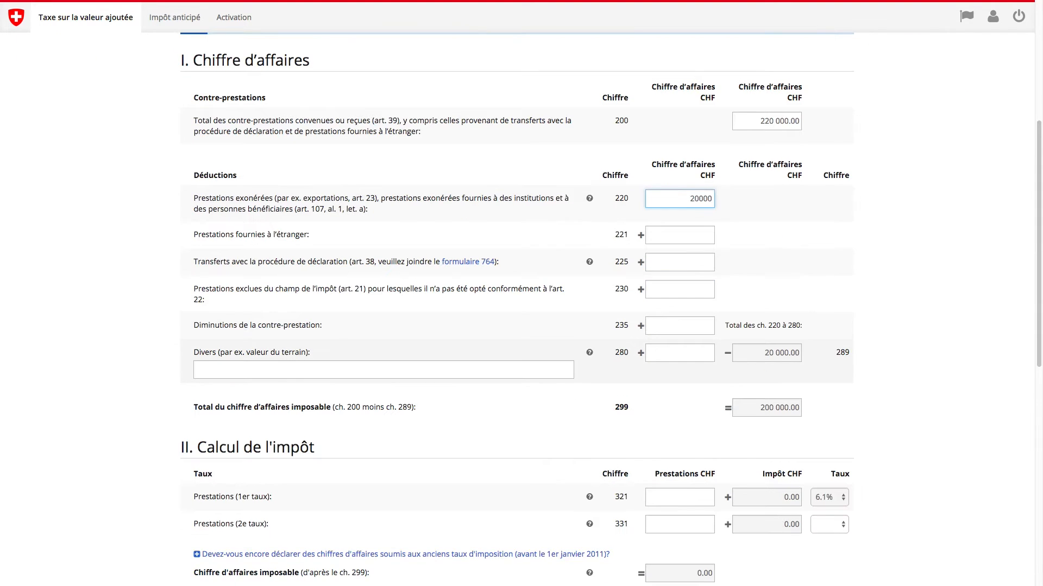
click(672, 490)
text(2000000)
Step: Open the form 1050 exports annex and cancel it without changes
scroll(624, 485, down, 4)
click(654, 495)
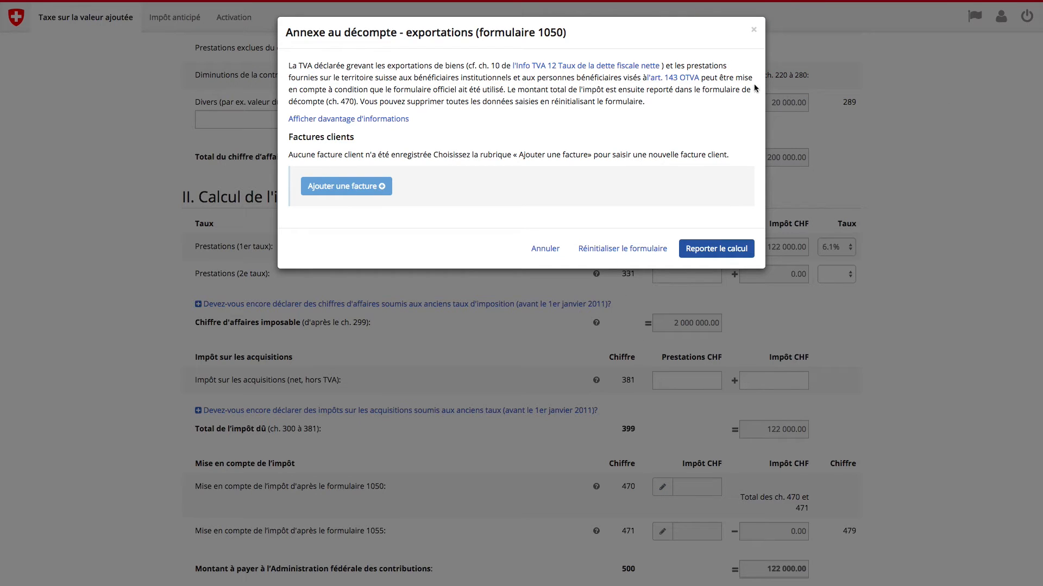
click(542, 249)
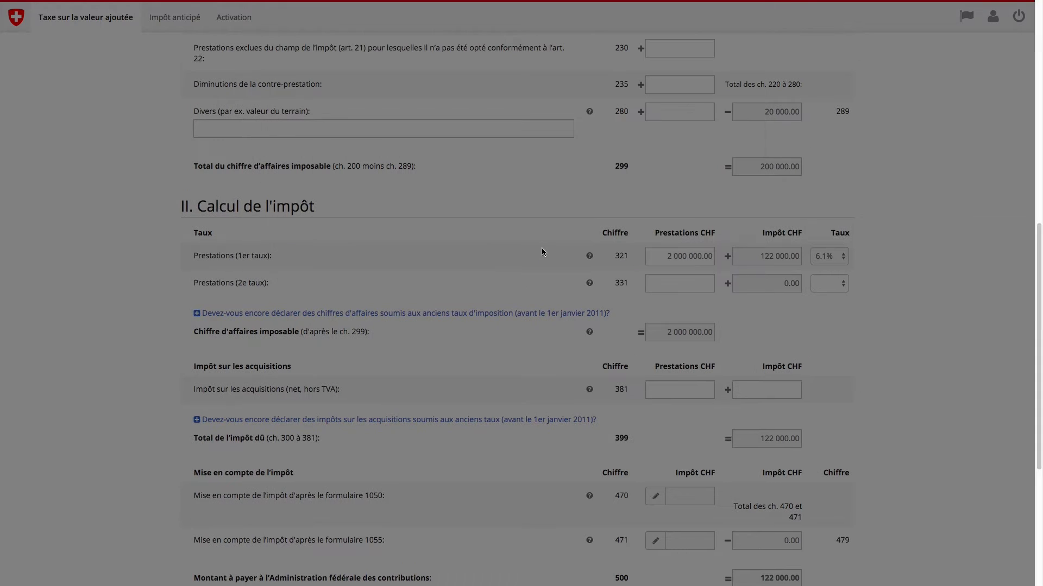
scroll(542, 250, down, 5)
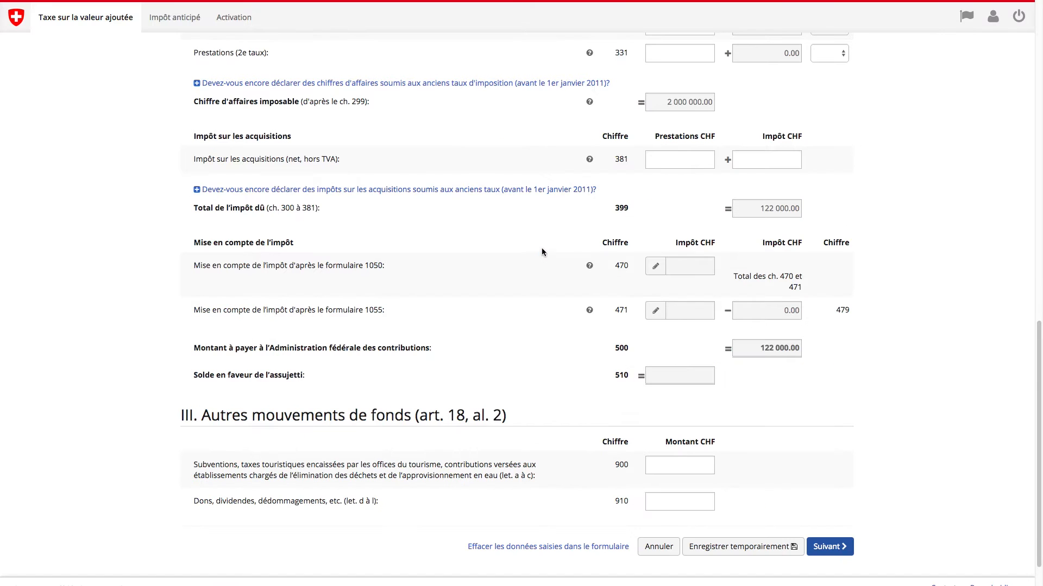
Step: Correct field 321 to 200 000 after the errors and continue to review showing 12 200.00 CHF due
click(842, 511)
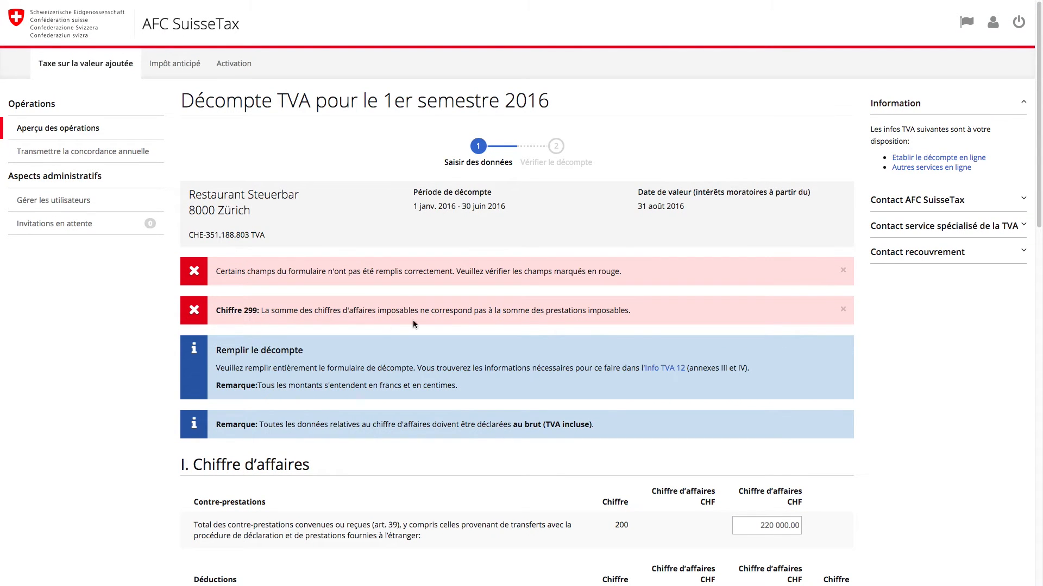
scroll(701, 323, down, 8)
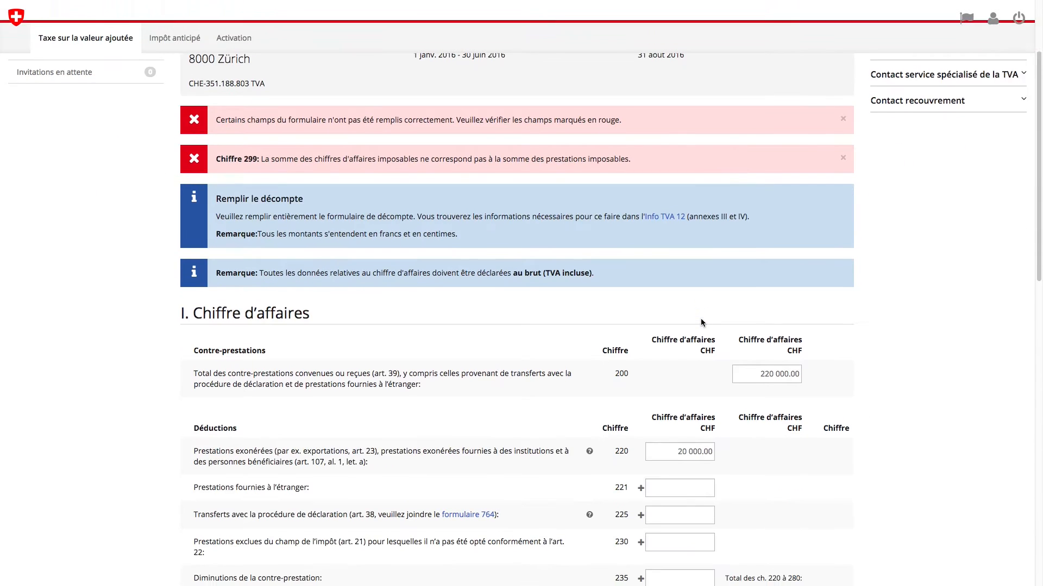
double_click(684, 471)
text(200 000)
click(724, 525)
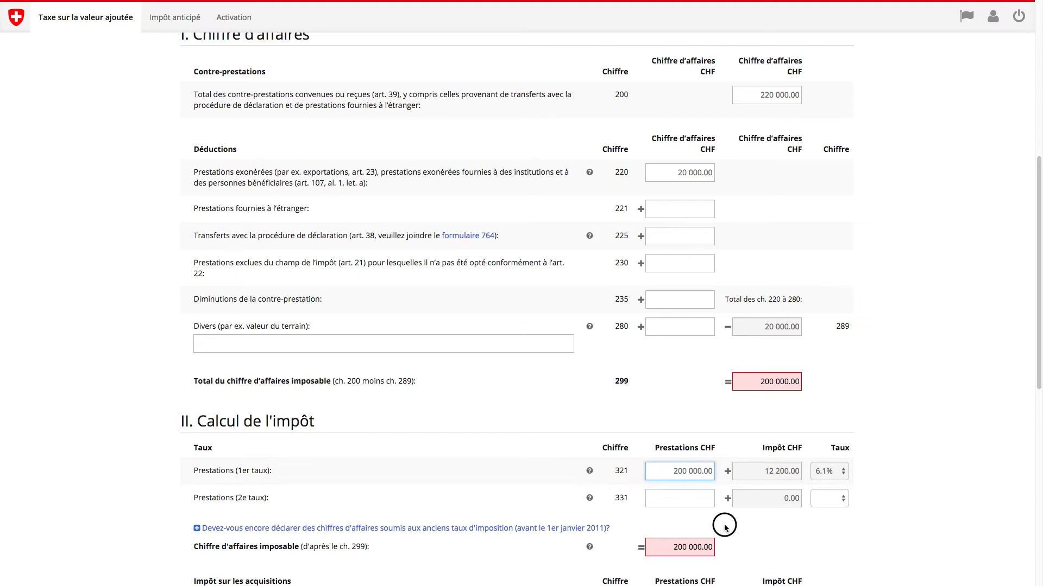
scroll(726, 528, down, 2)
scroll(726, 529, down, 7)
click(824, 507)
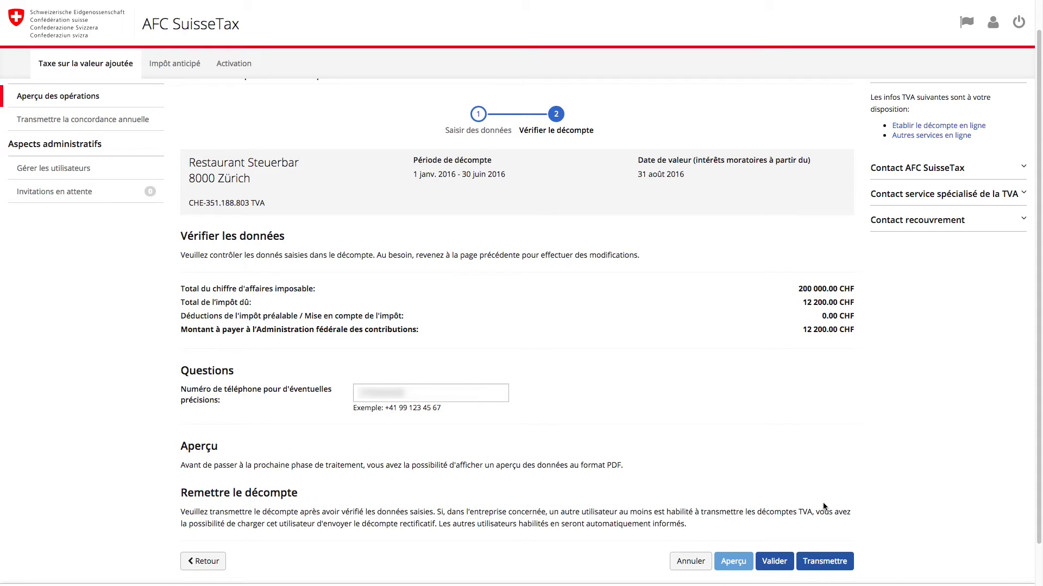
Step: Check the Apercu.pdf preview of the first-semester 2016 return, then transmit it early
click(734, 560)
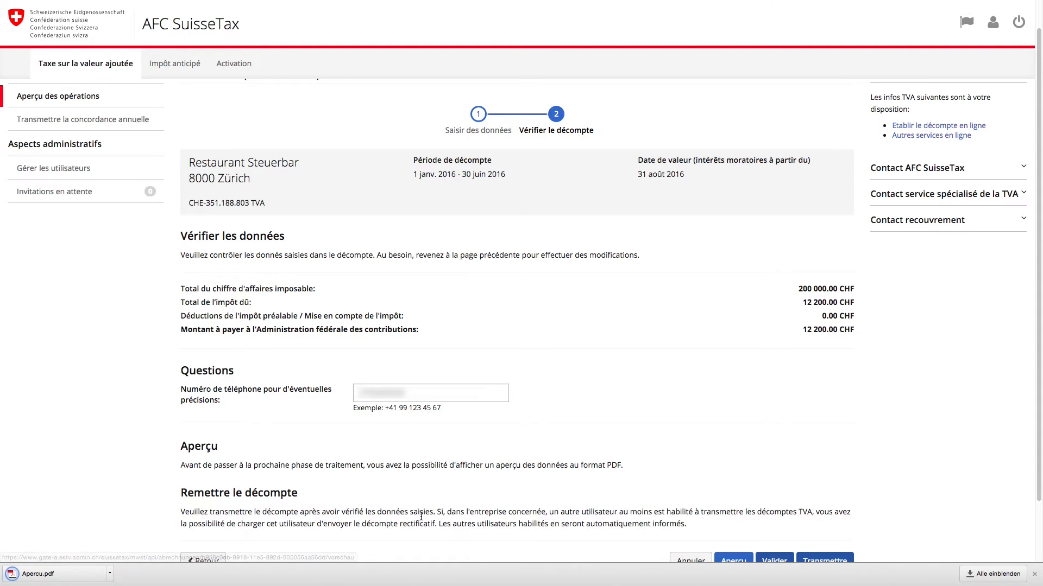
click(57, 574)
scroll(468, 416, down, 10)
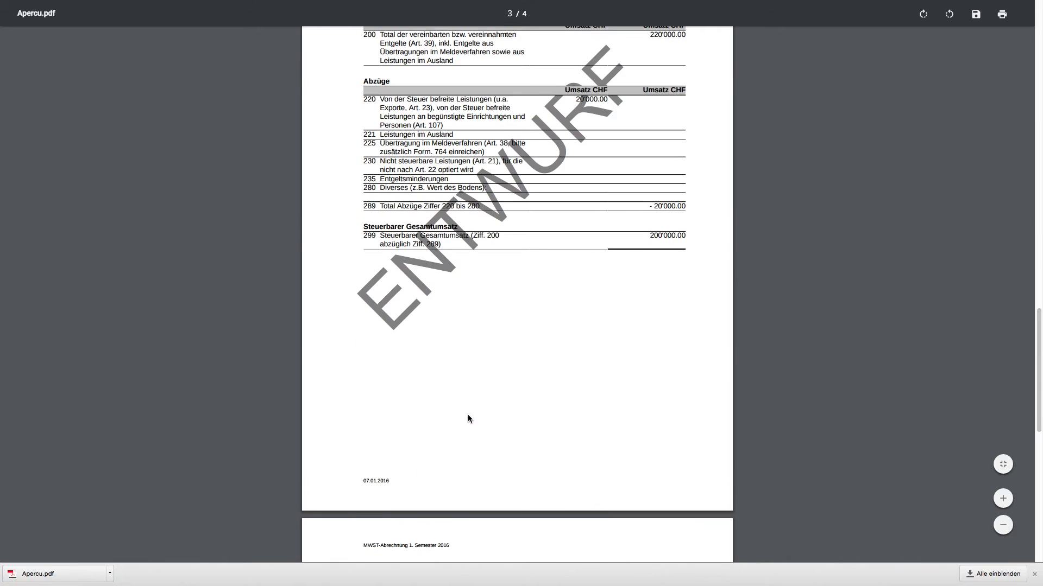
scroll(467, 415, down, 4)
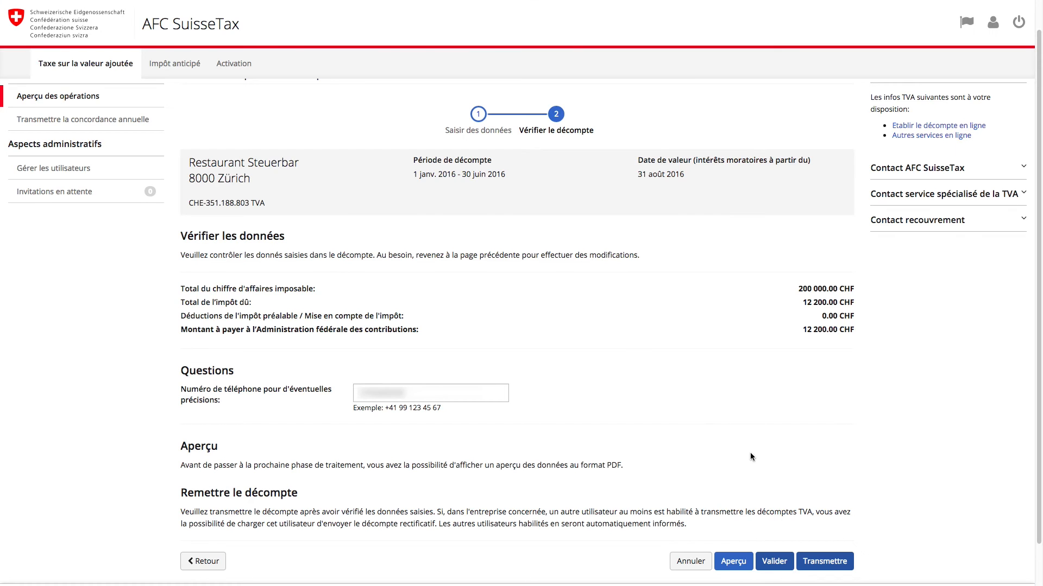
click(814, 561)
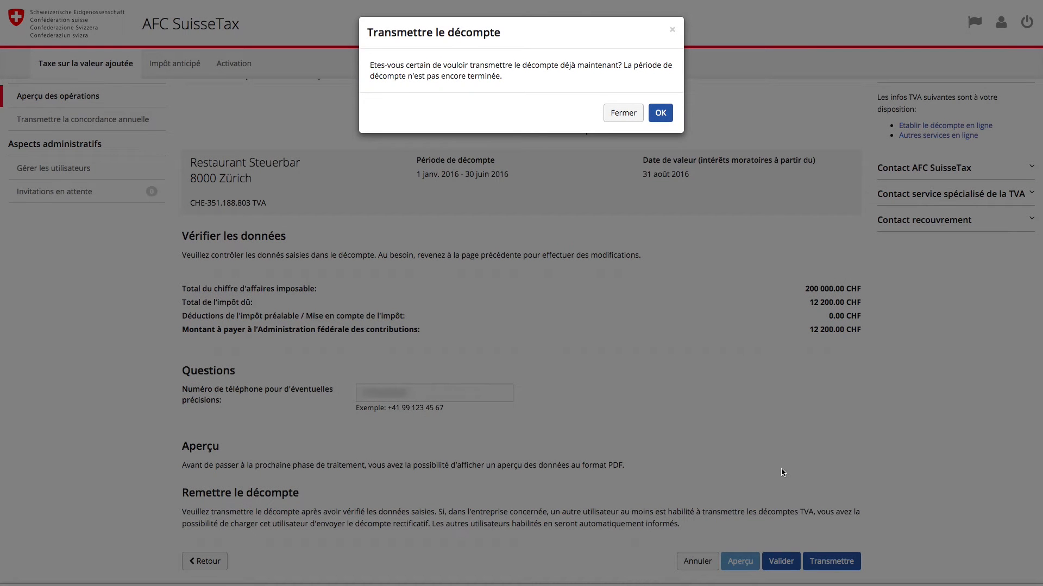
click(660, 112)
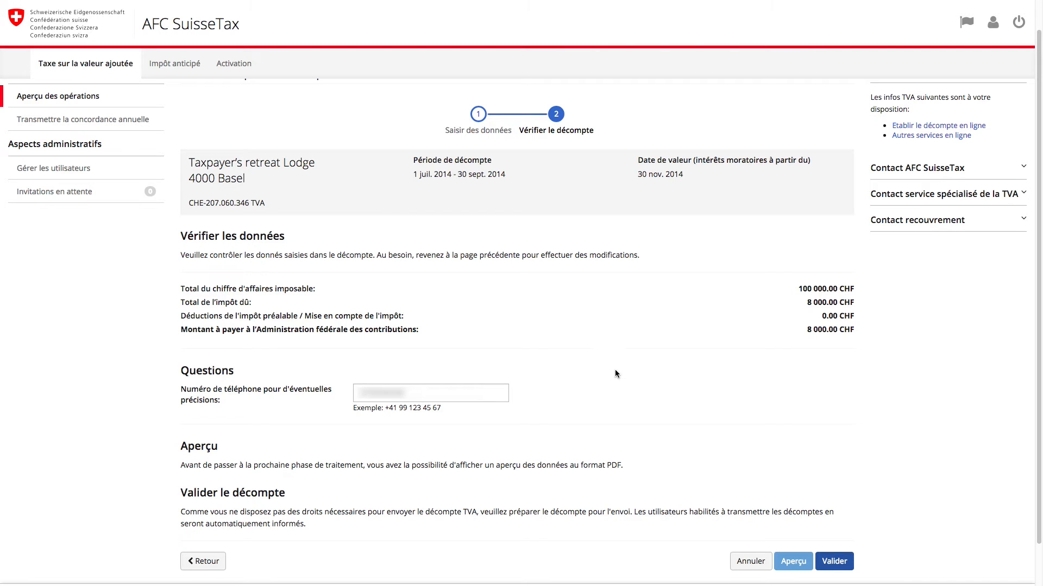
Step: Validate the Q3 2014 return and confirm with OK
click(831, 559)
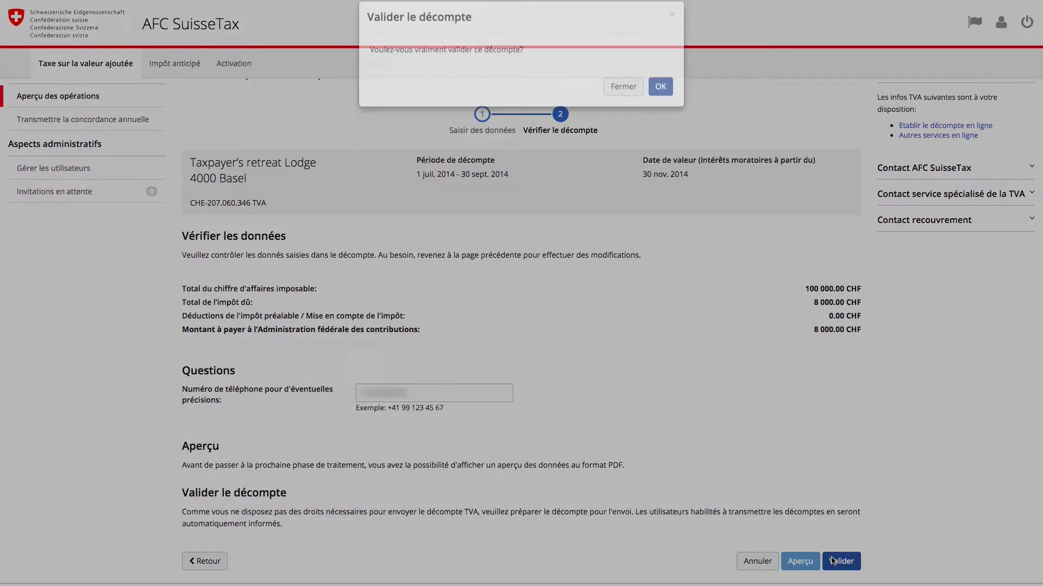
click(657, 102)
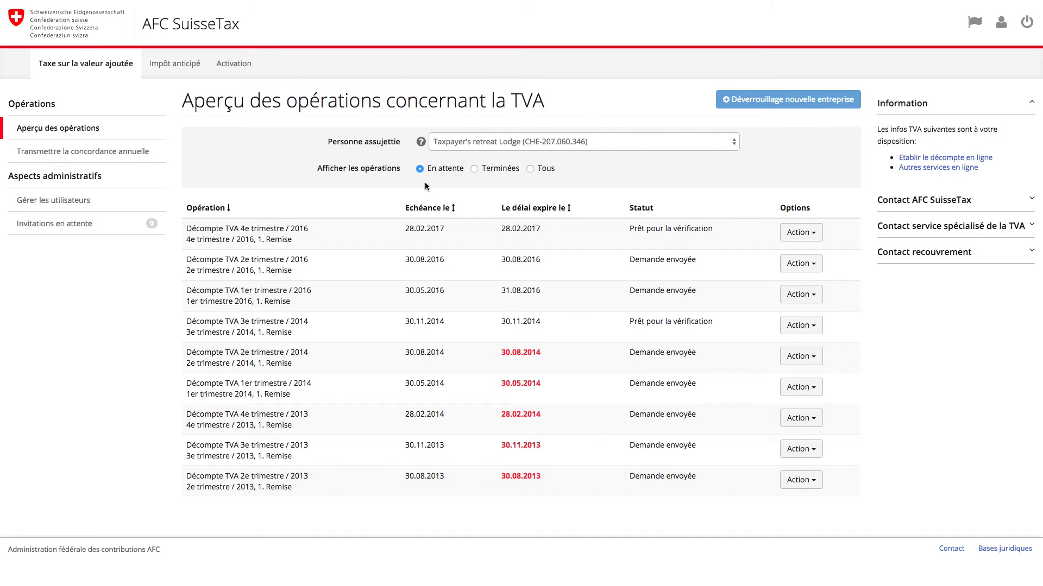
Step: Open the Q3 2014 return for checking and move on to its verification summary
click(791, 325)
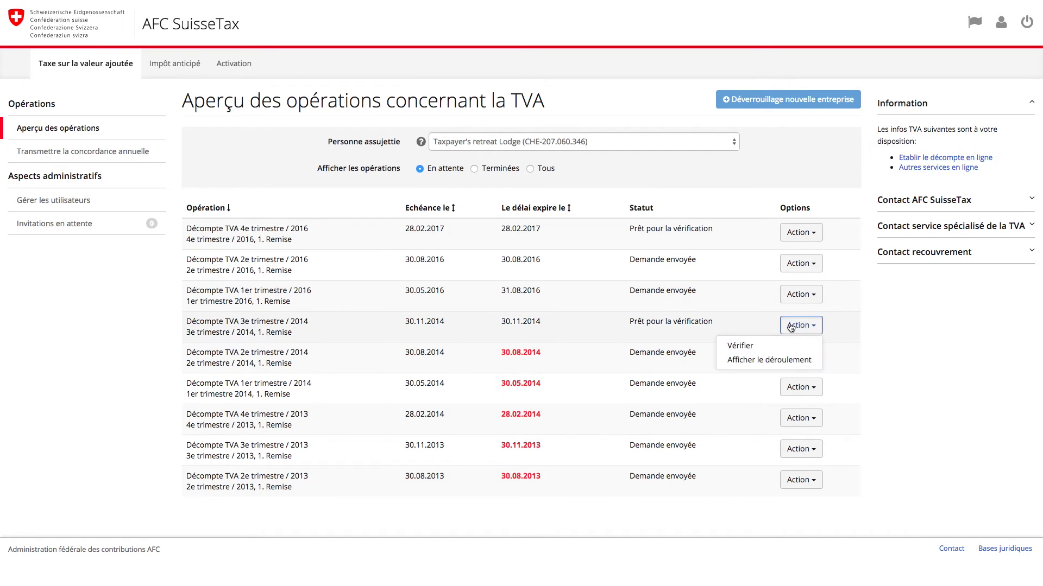
click(740, 345)
scroll(742, 334, down, 20)
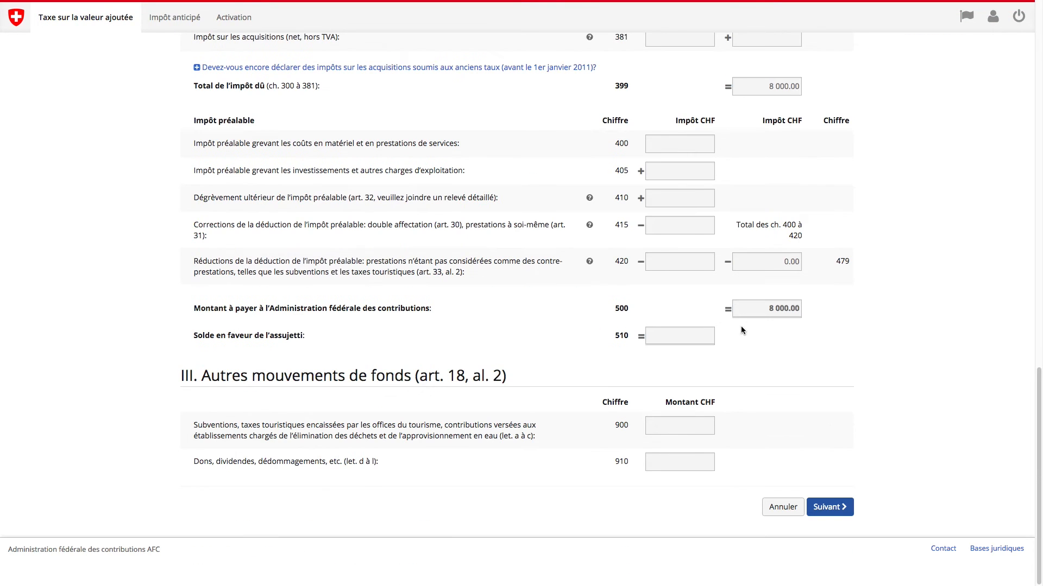
click(829, 507)
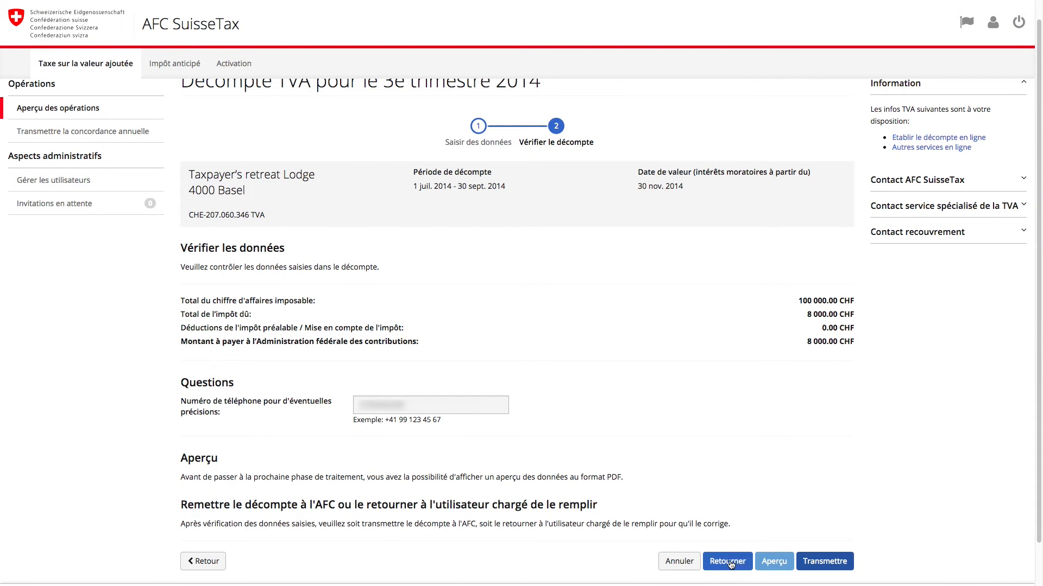
Step: Return it to the preparer with the reason 'Chiffre d'affaires ne correspond pas à la comtabilité'
click(730, 561)
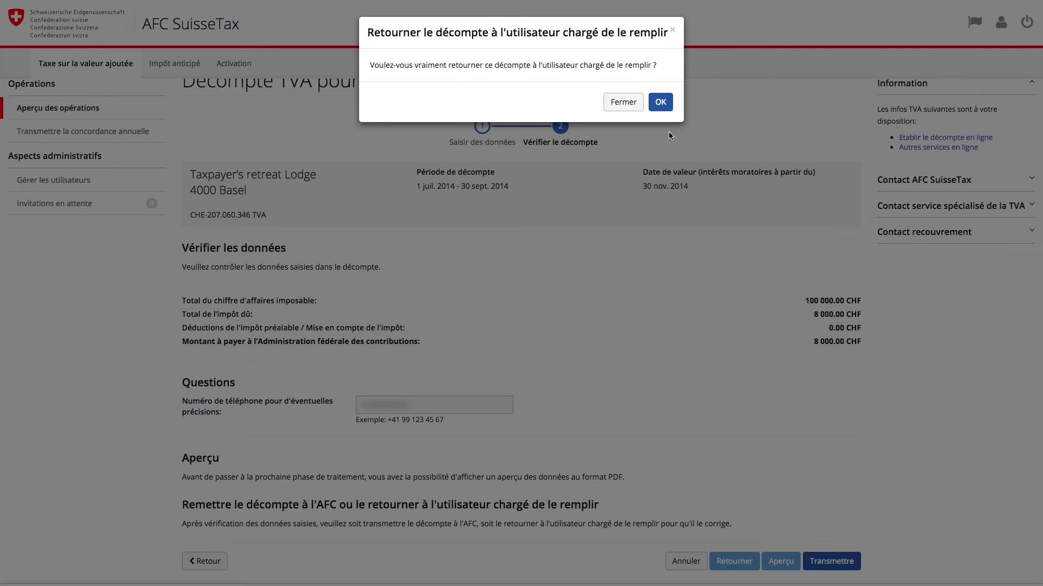
click(661, 102)
text(Chiffre d'affaires ne correspond pas à la comtabilité)
click(649, 171)
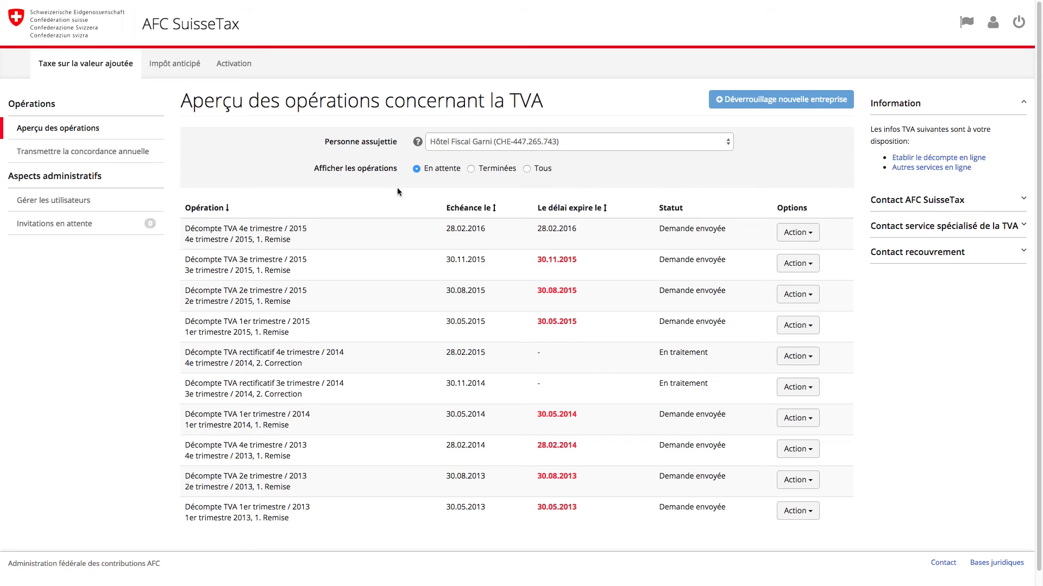
Step: From completed operations, create a corrective return for the Q2 2014 return and scroll through its figures
click(495, 172)
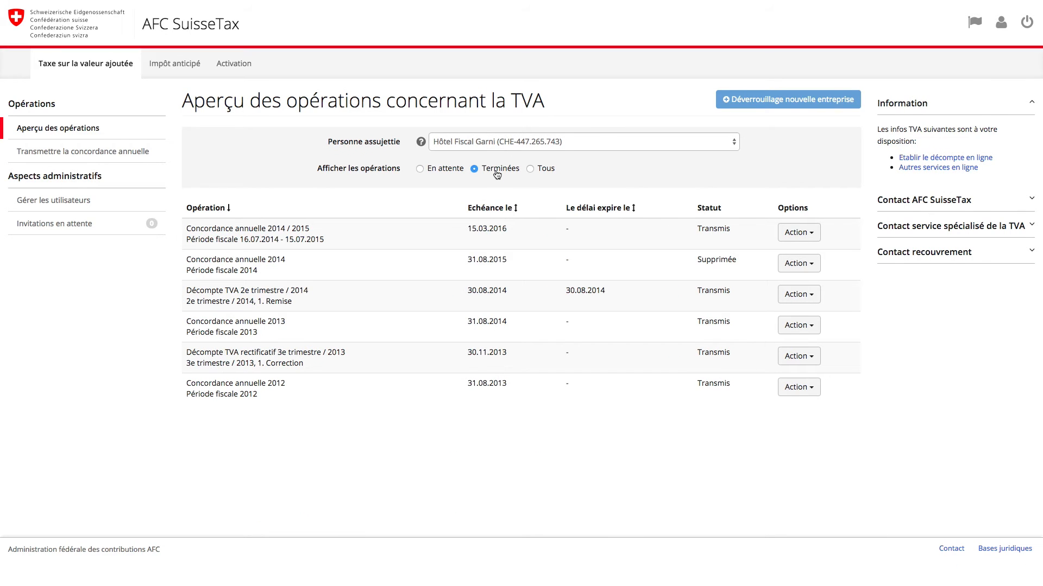
click(801, 298)
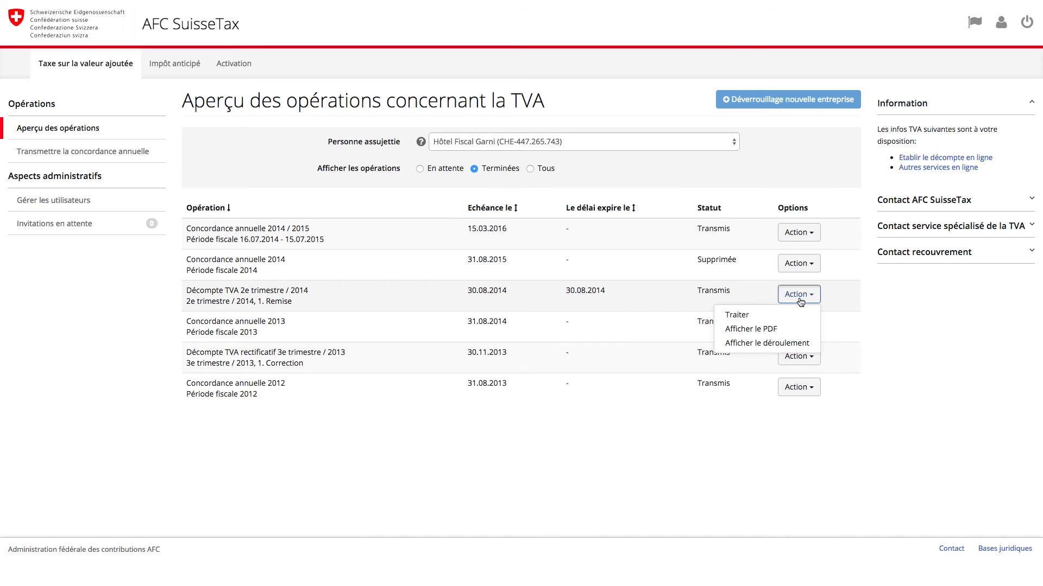
click(747, 317)
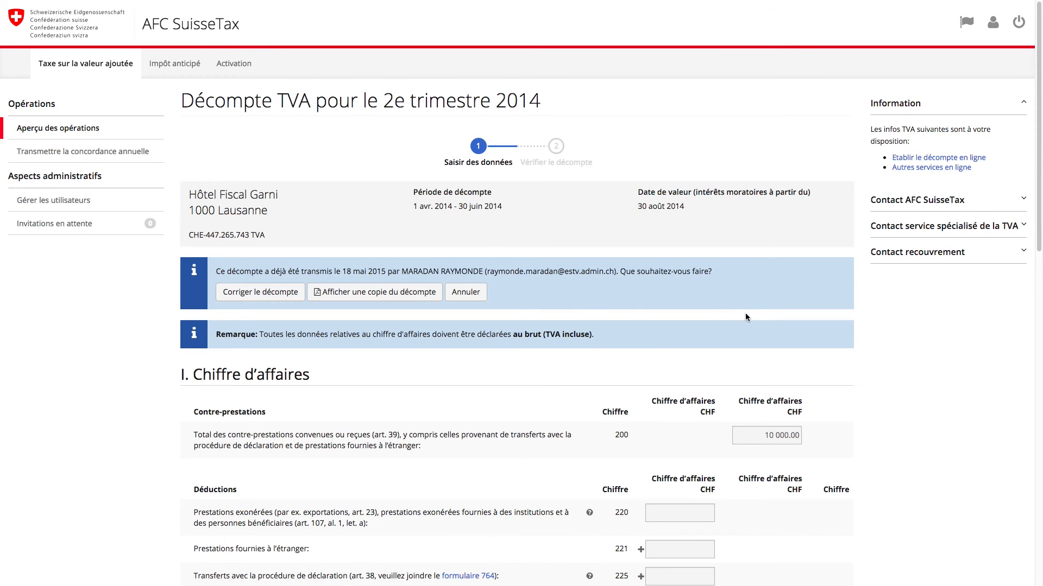
click(292, 288)
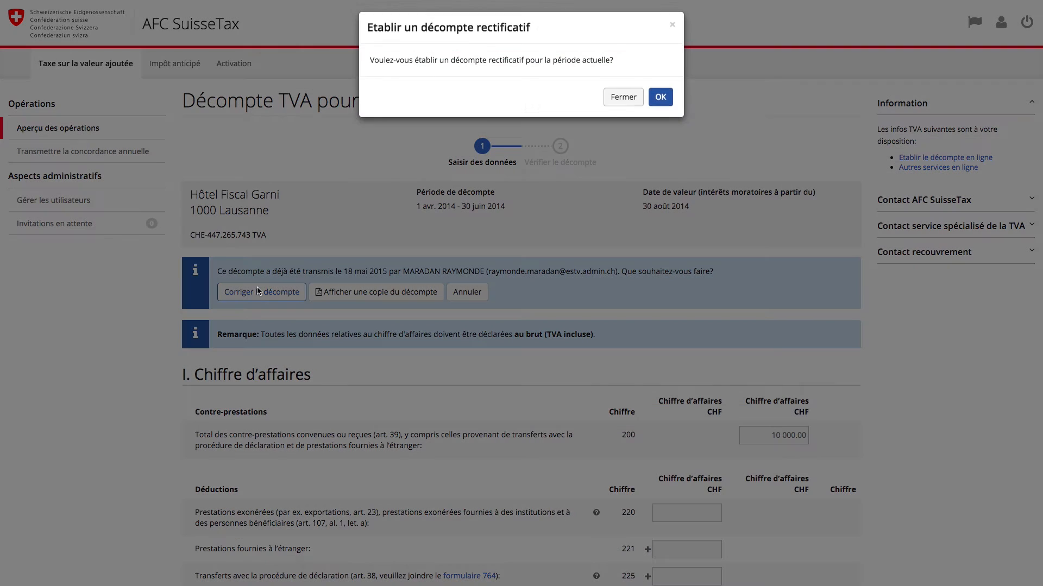
click(652, 108)
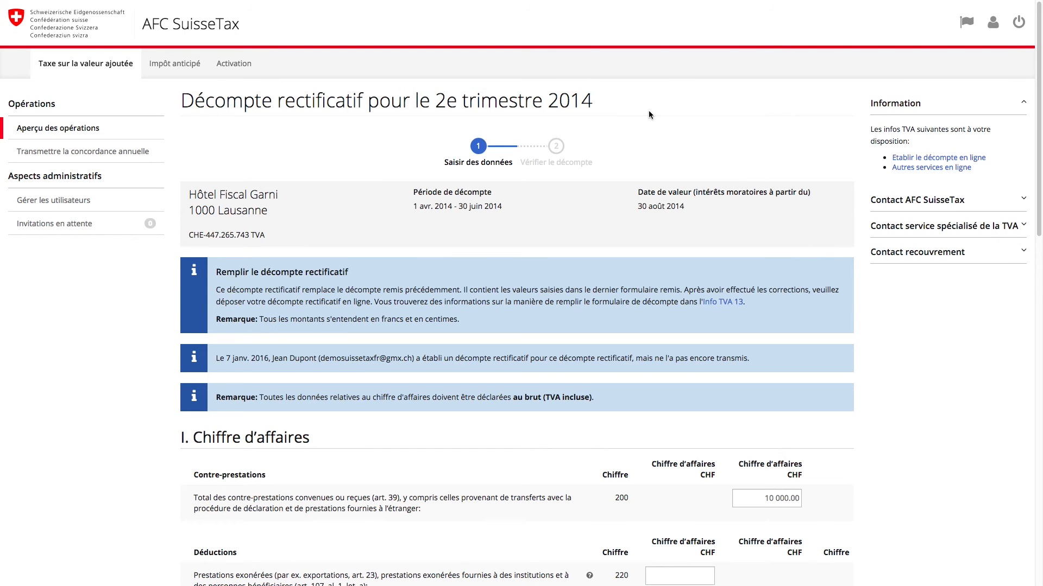
scroll(647, 112, down, 10)
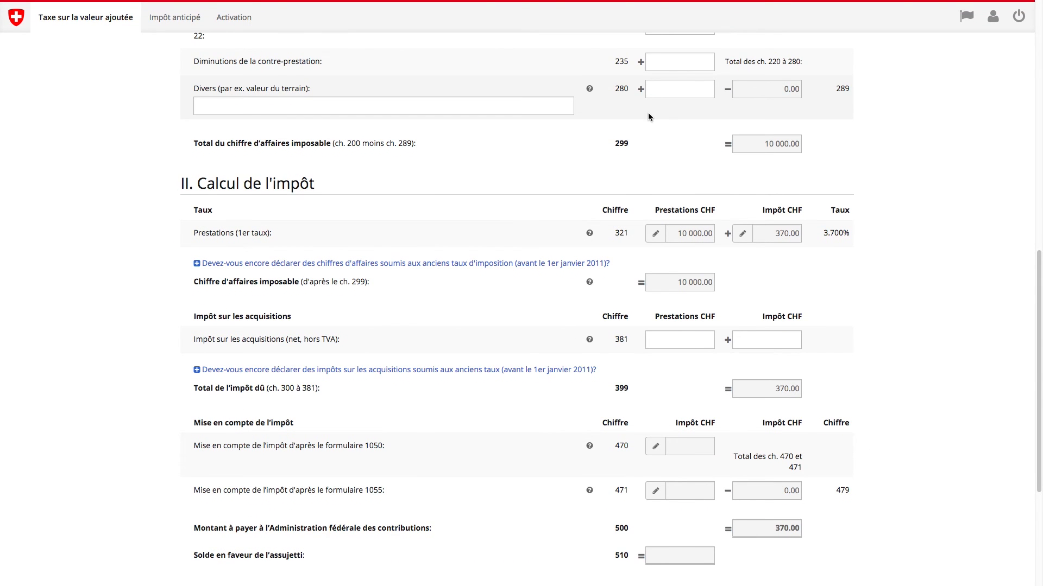
scroll(647, 112, down, 4)
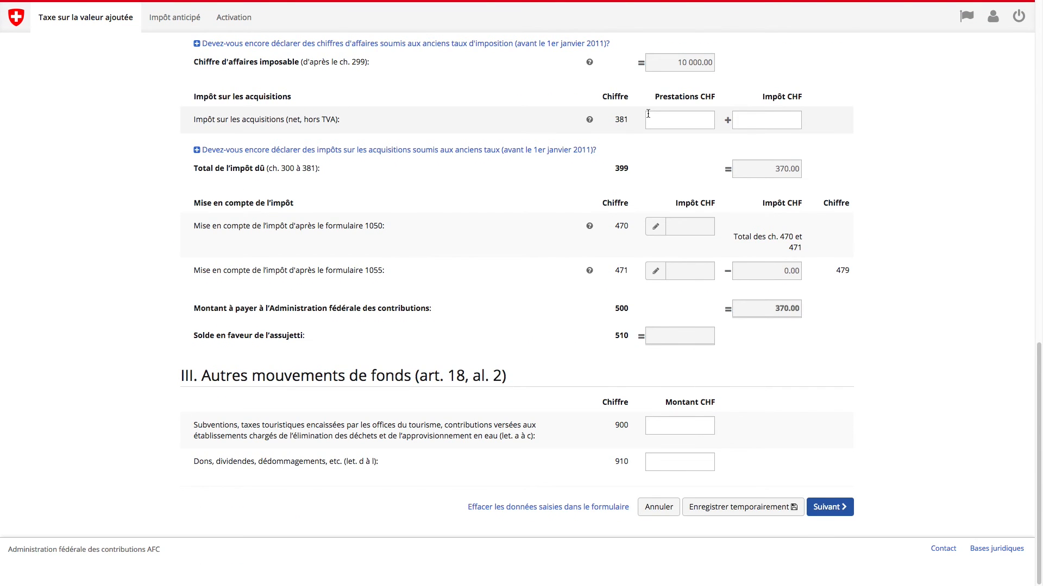
scroll(648, 114, up, 3)
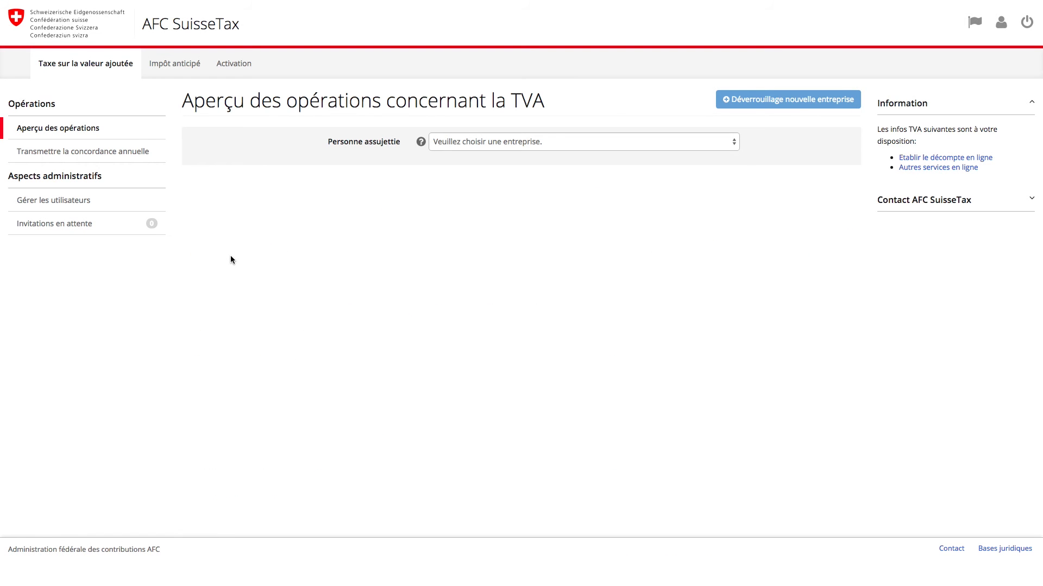
Step: Set up the annual reconciliation for Taxpayer's retreat Lodge with fiscal period end 06.01.2016
click(99, 152)
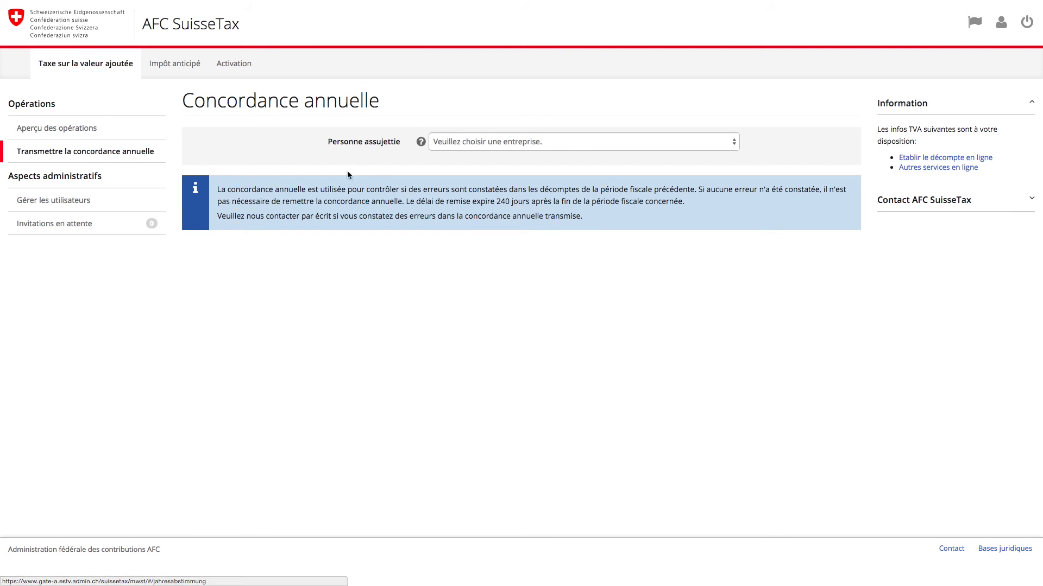
click(445, 142)
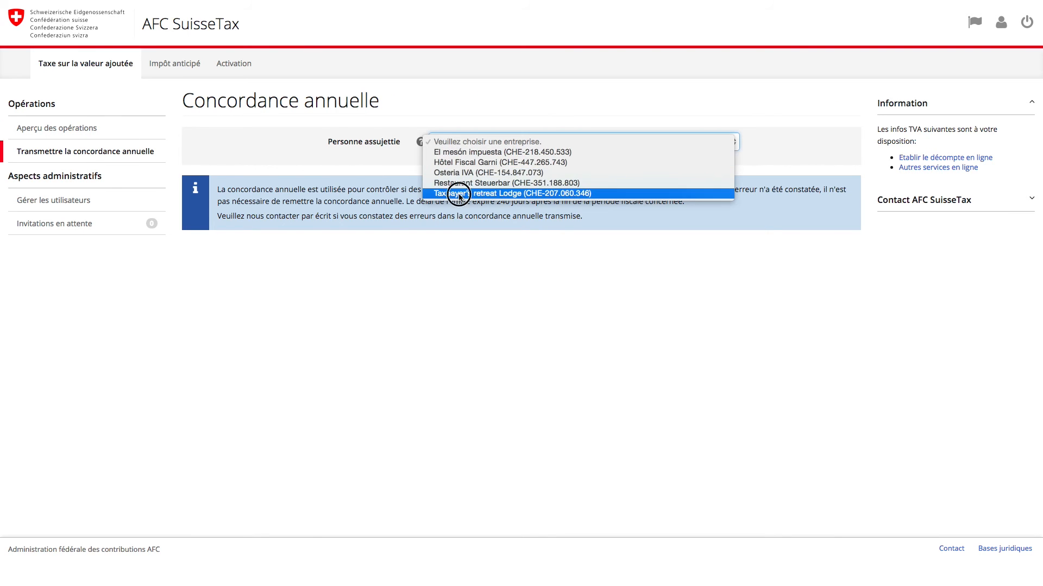
click(459, 193)
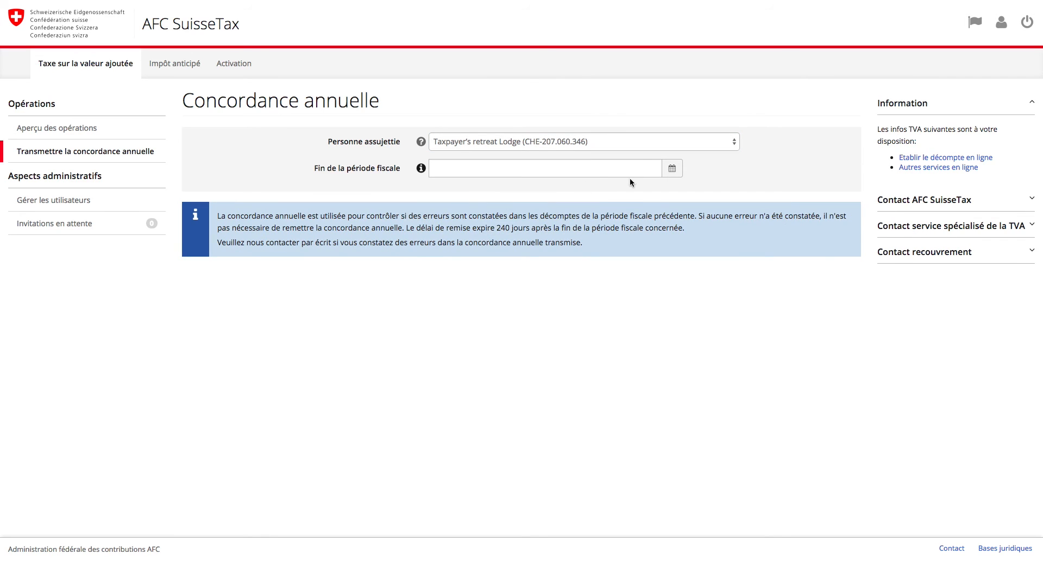
click(671, 168)
click(524, 237)
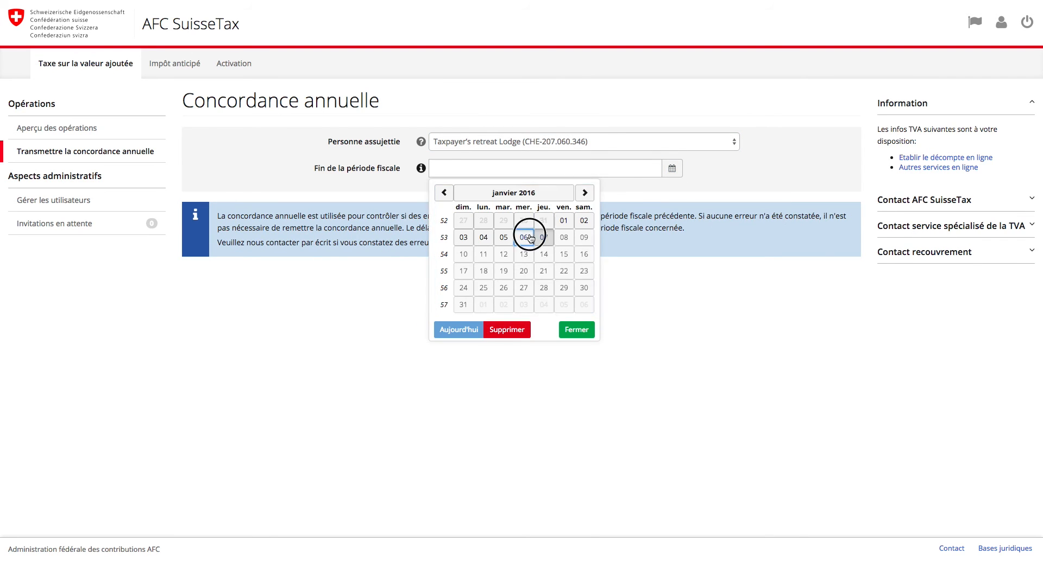
click(421, 169)
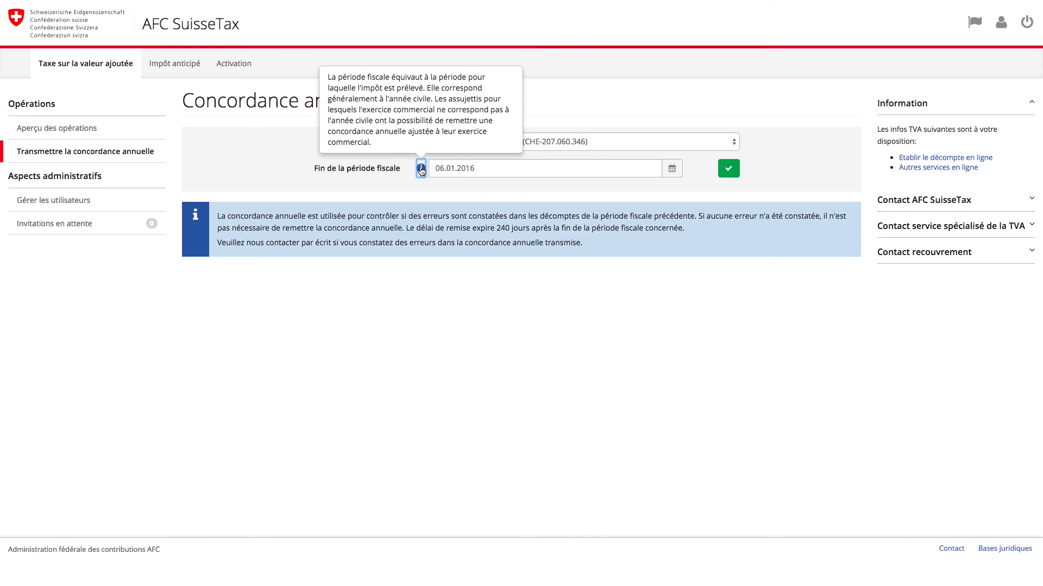
click(728, 169)
click(682, 221)
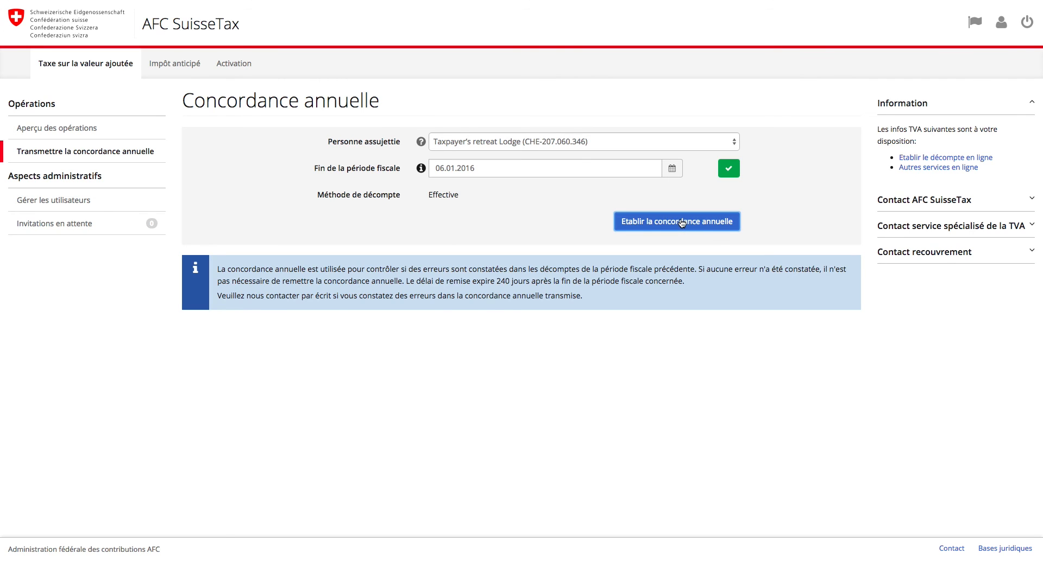
Step: Enter 5000 turnover in ch. 200, 4900 transfers in ch. 225 and 100 in ch. 301
scroll(680, 218, down, 4)
click(761, 325)
text(5000)
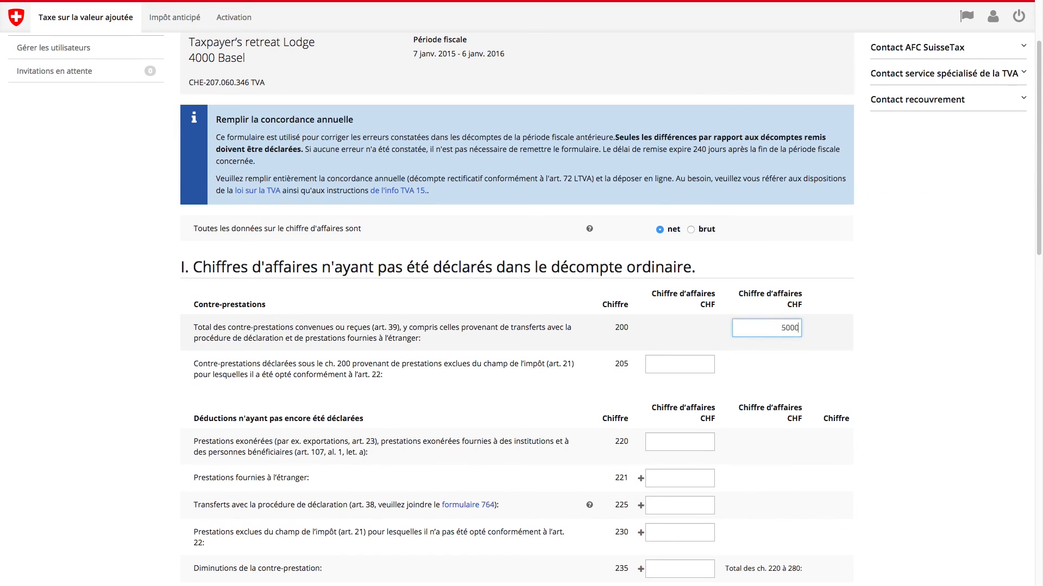
click(689, 505)
text(4900)
scroll(690, 505, down, 6)
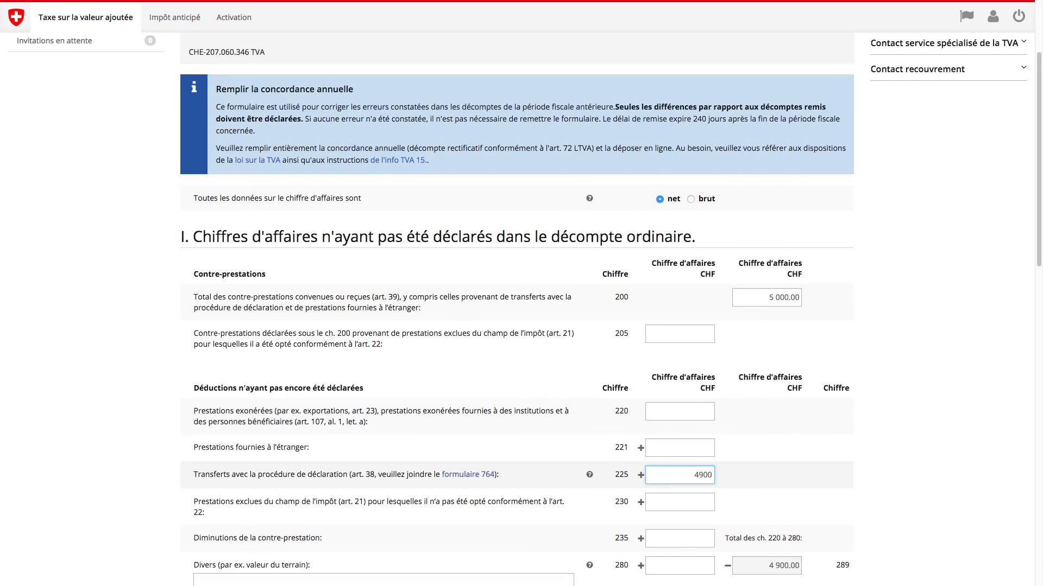
click(679, 384)
text(100)
Step: Verify and transmit the annual reconciliation, confirm it, then log out of the portal
scroll(679, 353, down, 9)
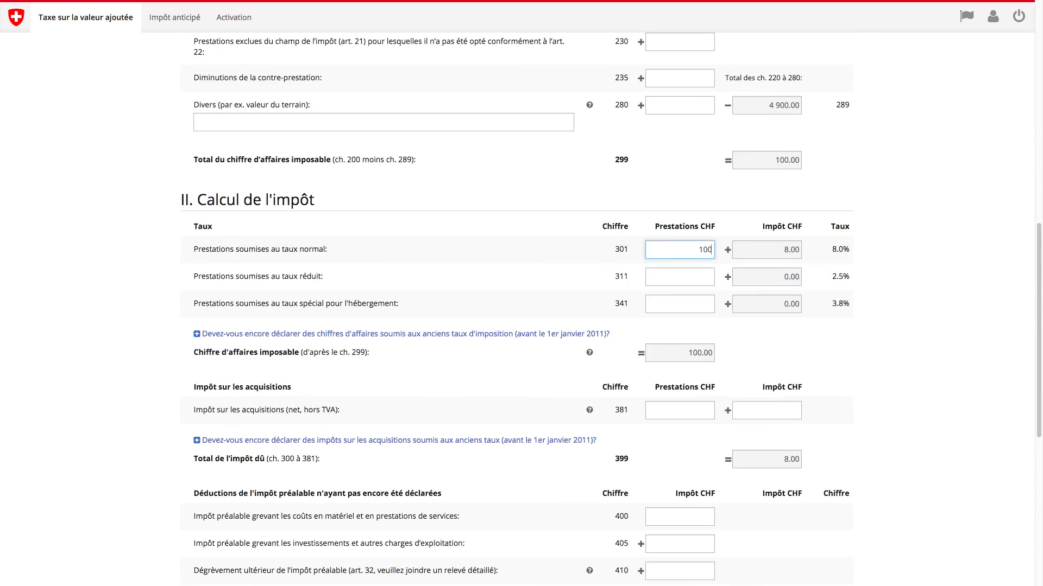
click(826, 507)
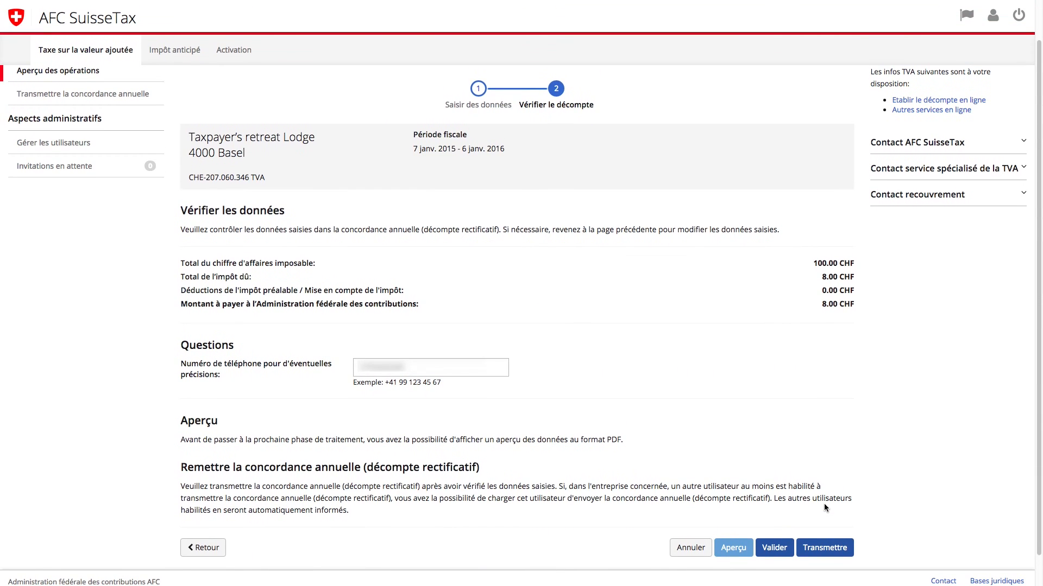
click(825, 551)
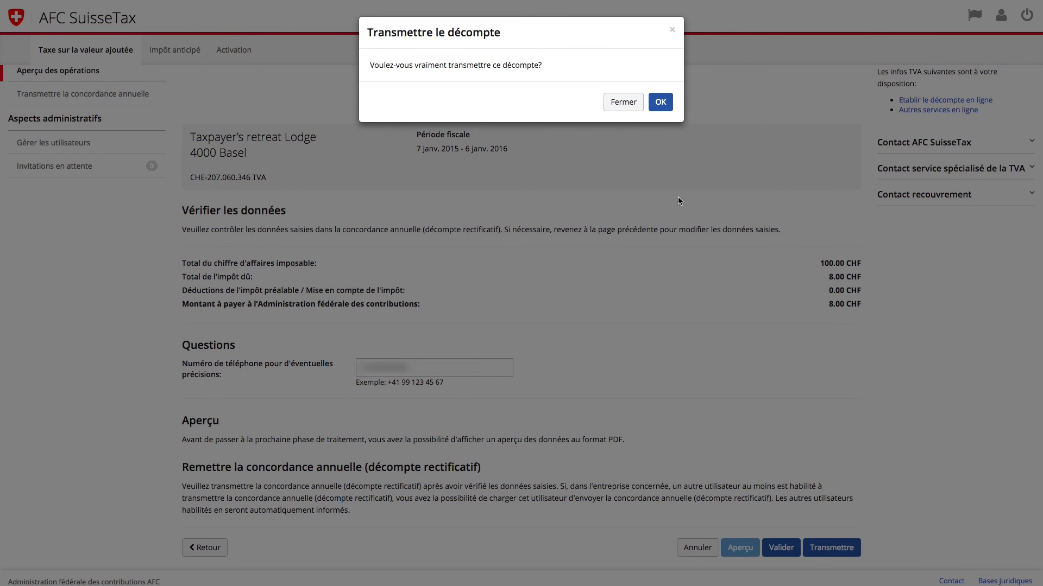
click(660, 102)
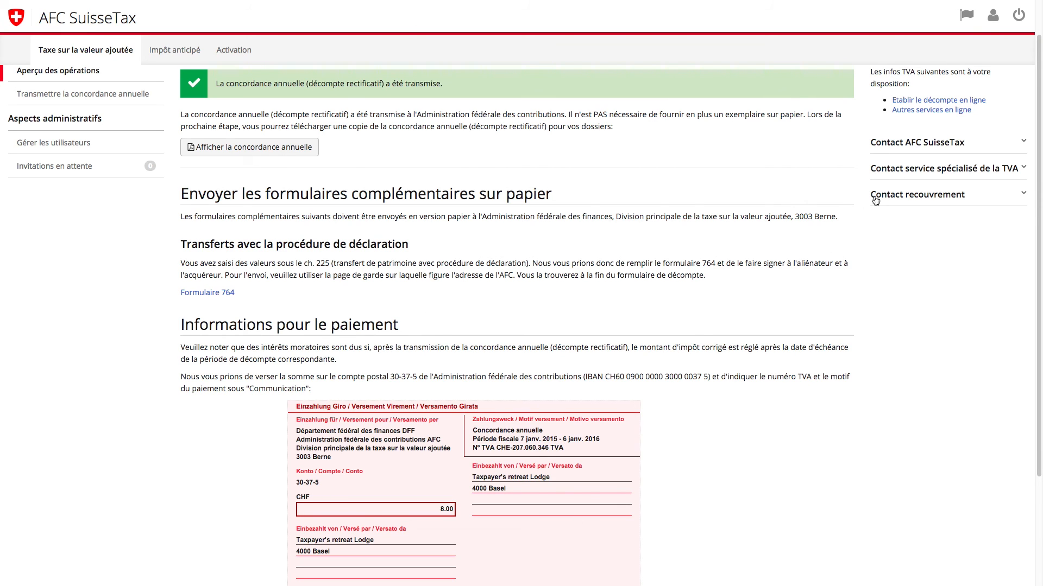
click(1018, 18)
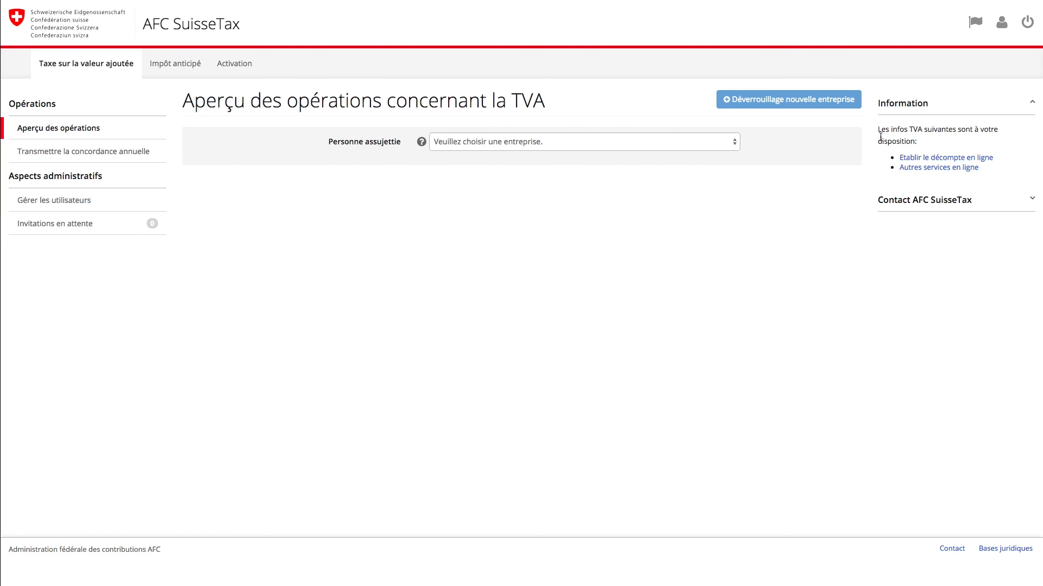
Step: Expand the Contact AFC SuisseTax sidebar section and open the Formulaire de contact
click(1019, 204)
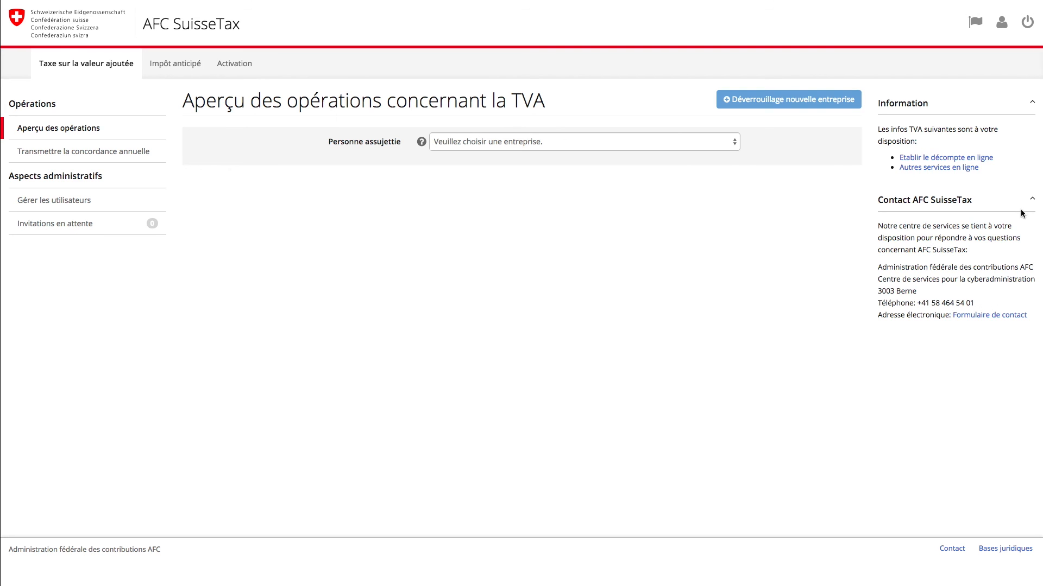
click(1008, 316)
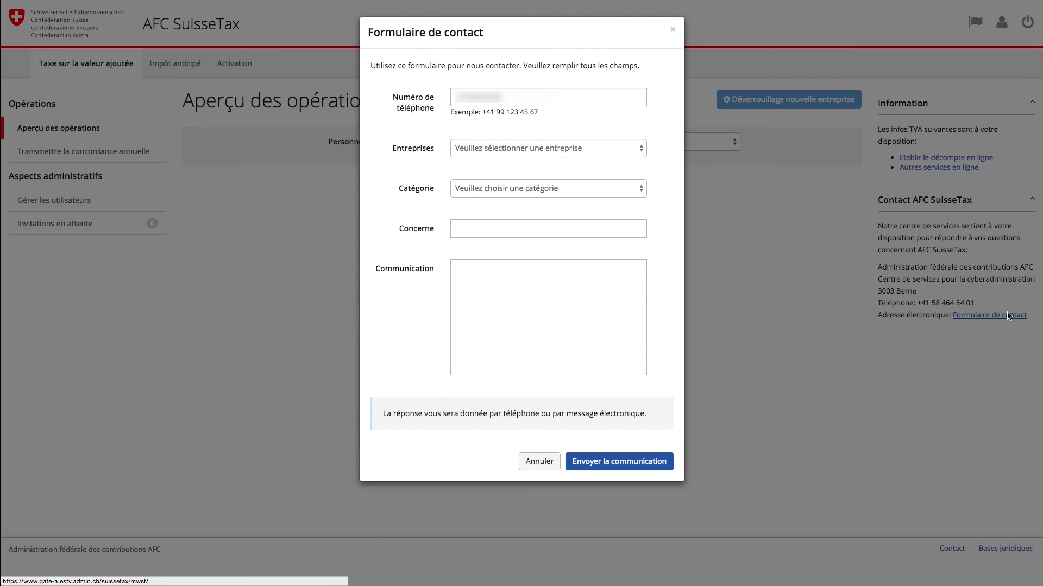